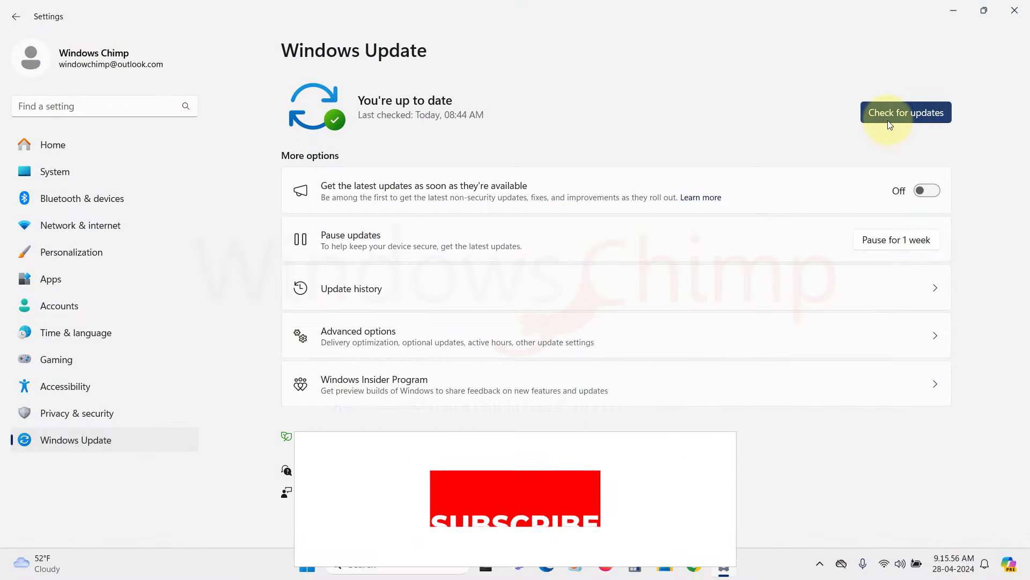
# - Run an update check that fails with error 0x80070005, then minimize Settings to show the desktop
pyautogui.click(889, 121)
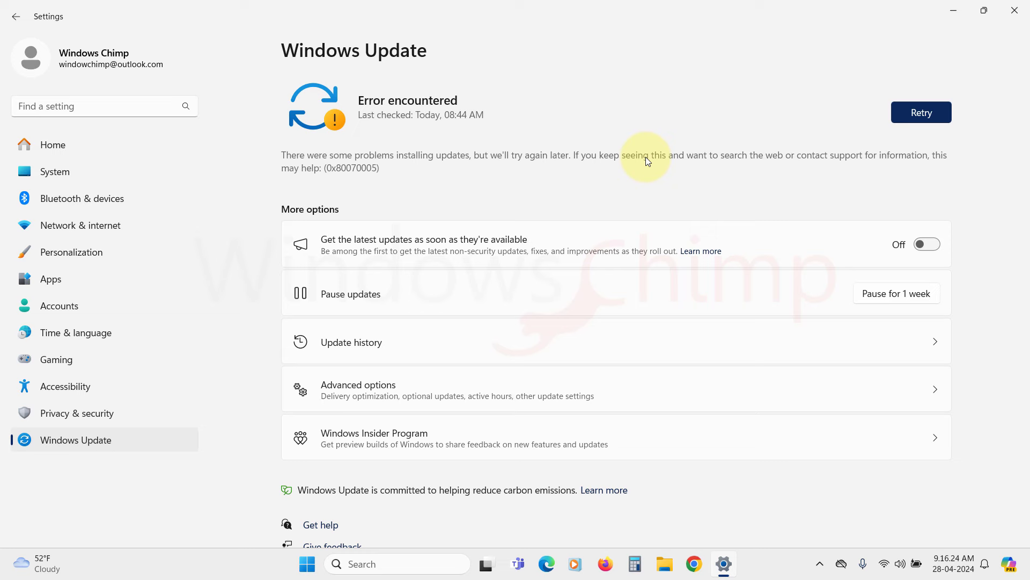
pyautogui.click(954, 10)
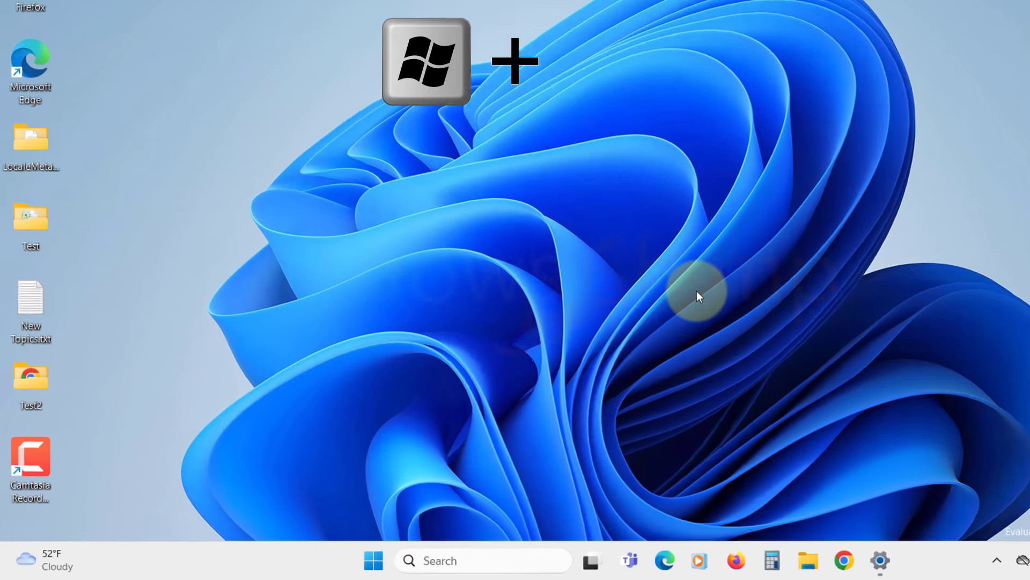
# - Launch services.msc from the Run box and select the Windows Update service in the list
pyautogui.press('super+r')
pyautogui.write('service')
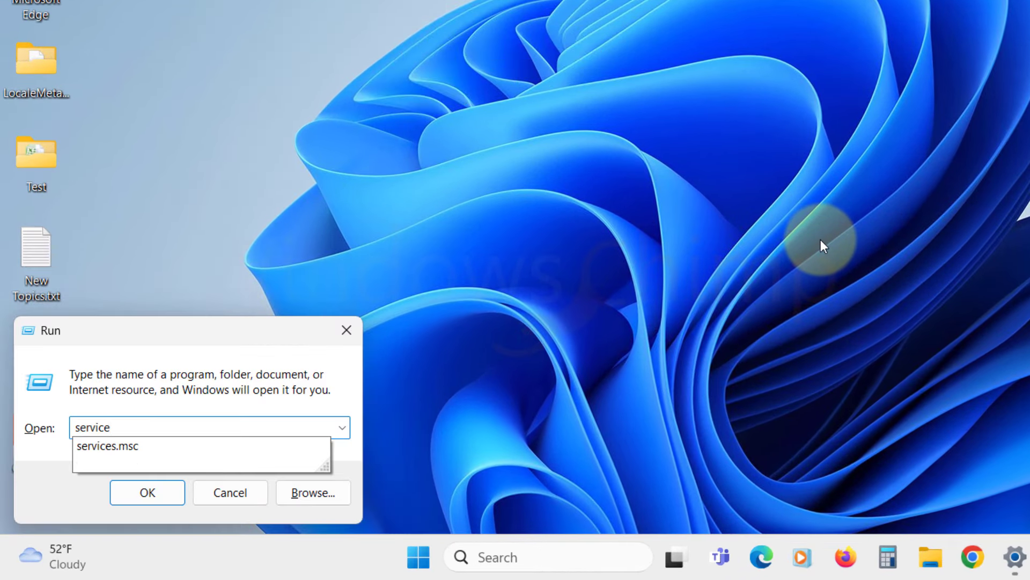
pyautogui.press('Down')
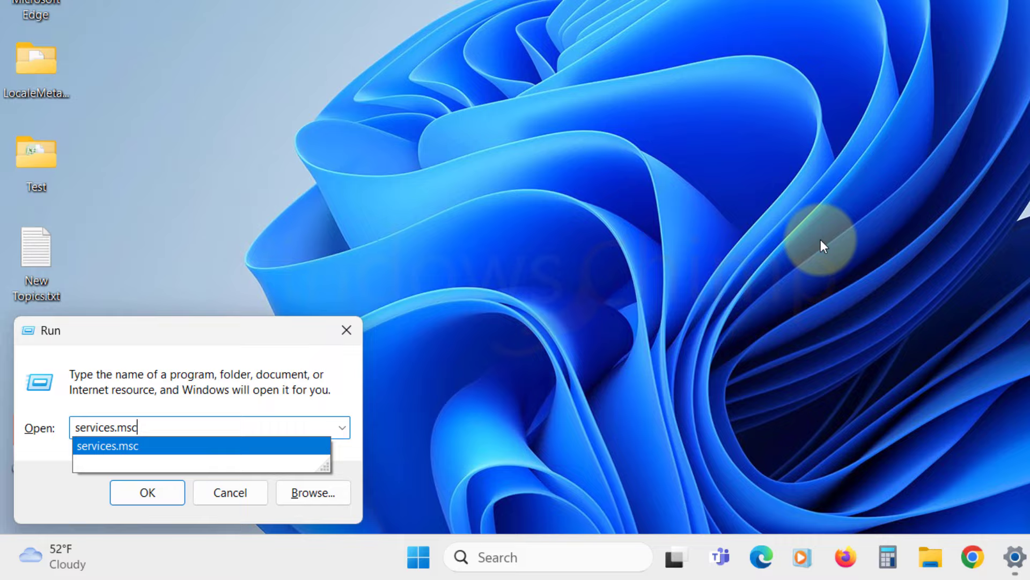
pyautogui.press('Return')
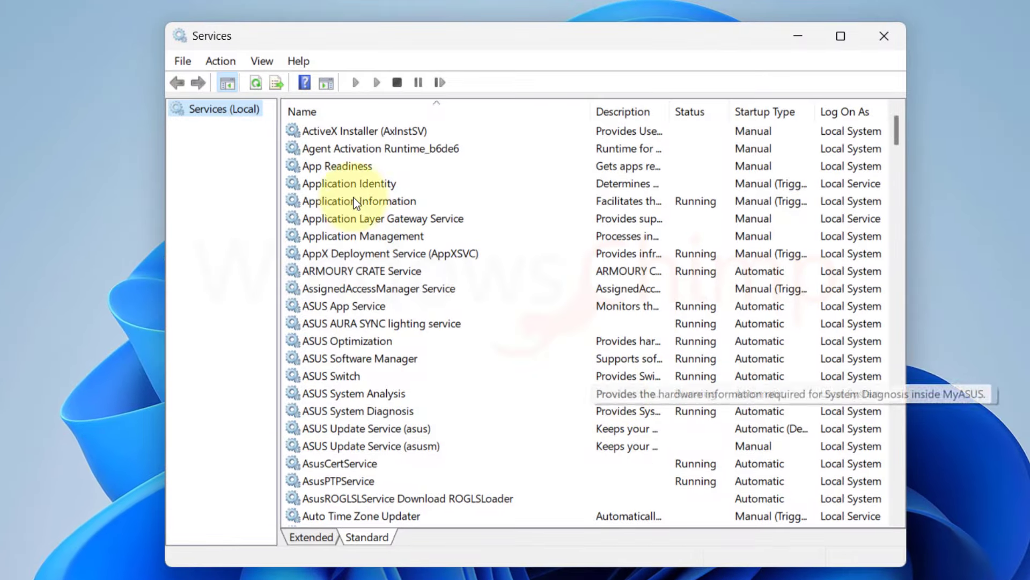
pyautogui.click(347, 235)
pyautogui.press('w')
pyautogui.press('w')
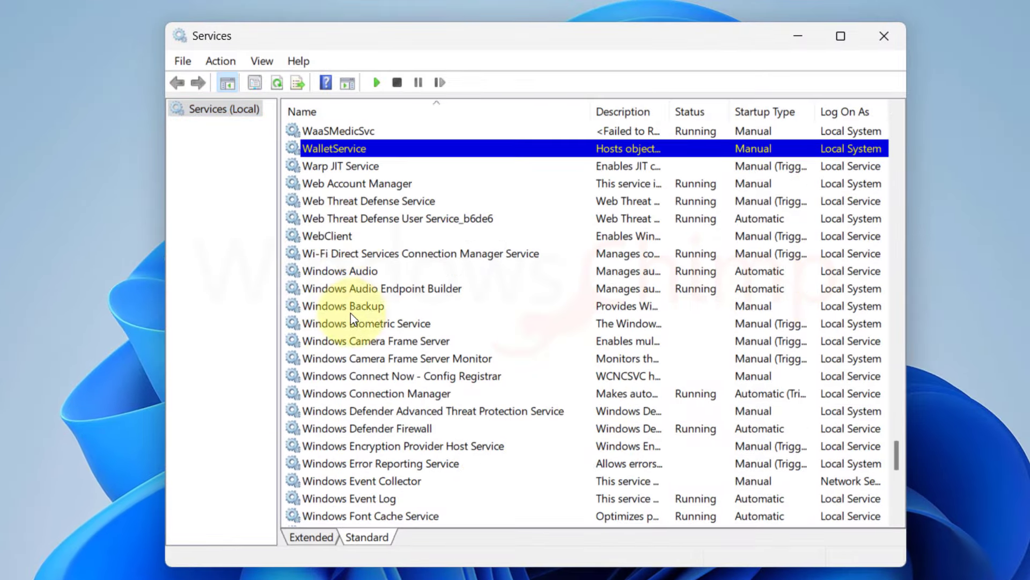
pyautogui.scroll(-10, 346, 349)
pyautogui.click(390, 289)
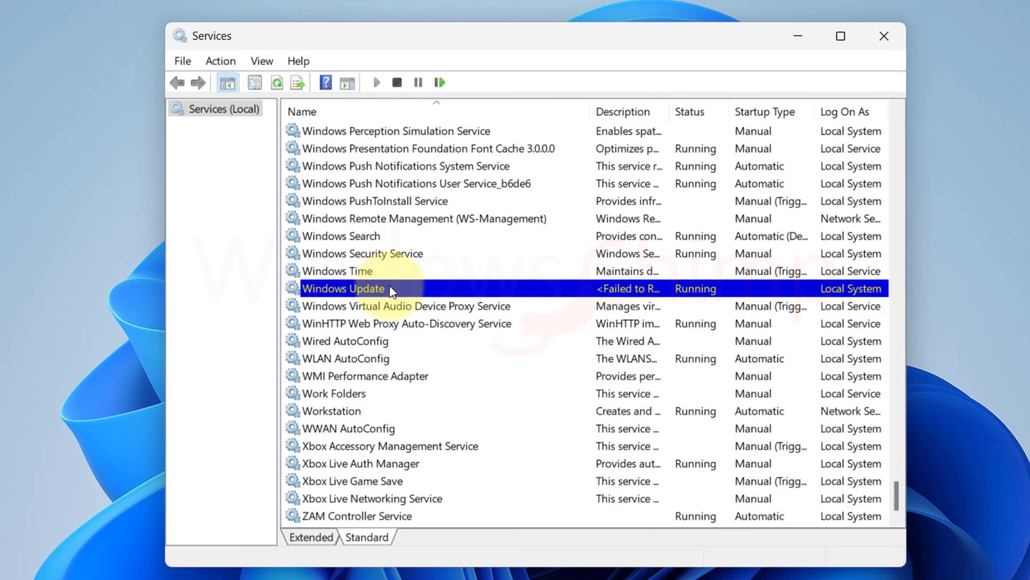
# - Try to open the Windows Update service's properties and dismiss the Access is denied error
pyautogui.doubleClick(390, 289)
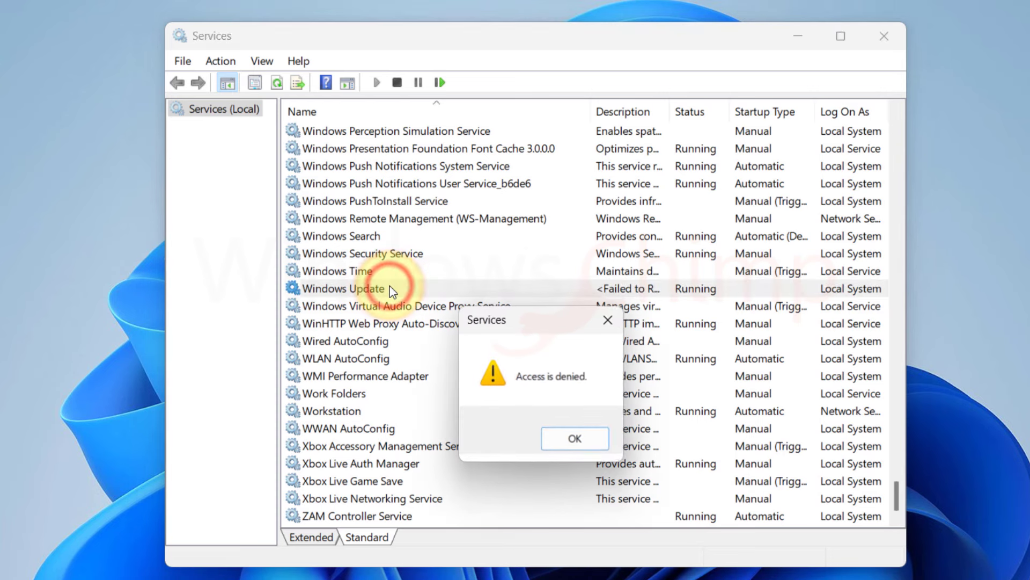
pyautogui.click(572, 440)
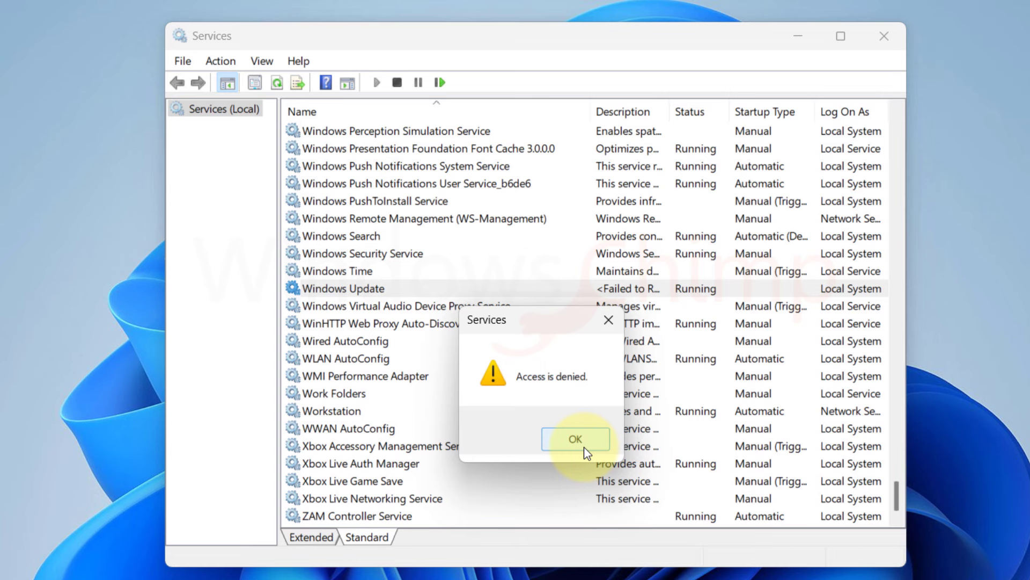
pyautogui.click(583, 449)
pyautogui.click(582, 446)
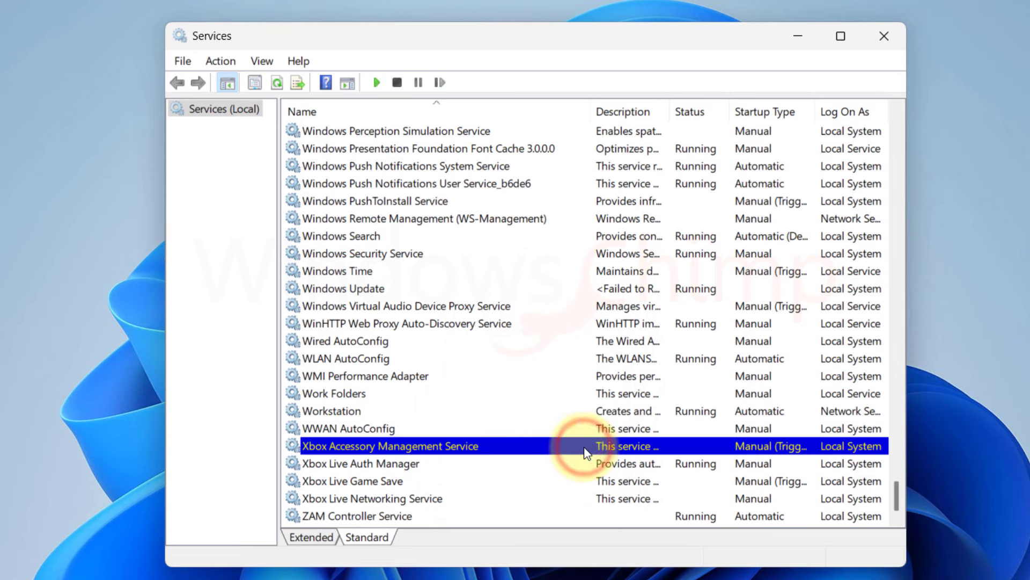
# - Retry Properties from the context menu, dismiss the repeated Access is denied errors, and refresh the Disabled status
pyautogui.click(374, 291)
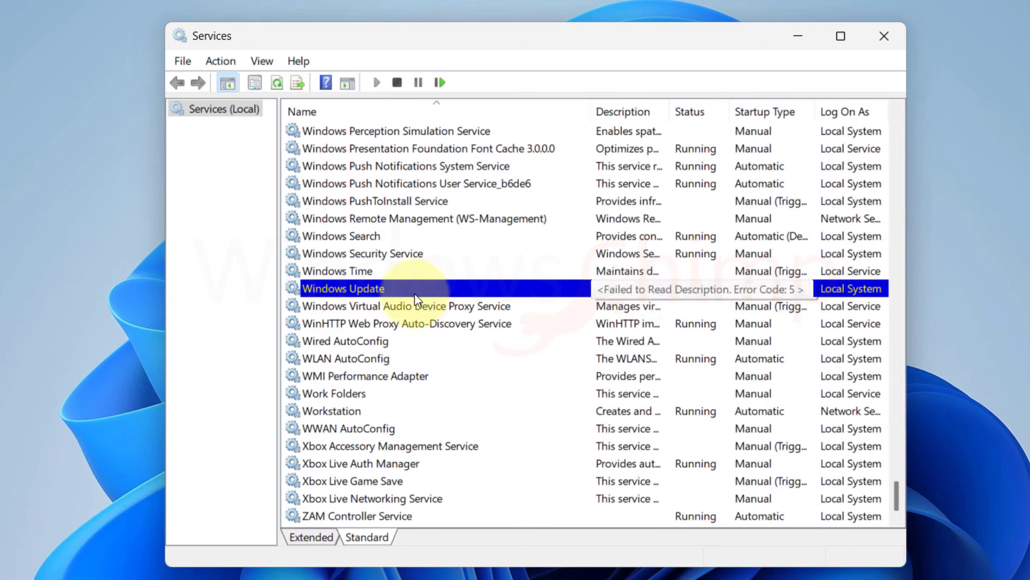
pyautogui.rightClick(366, 295)
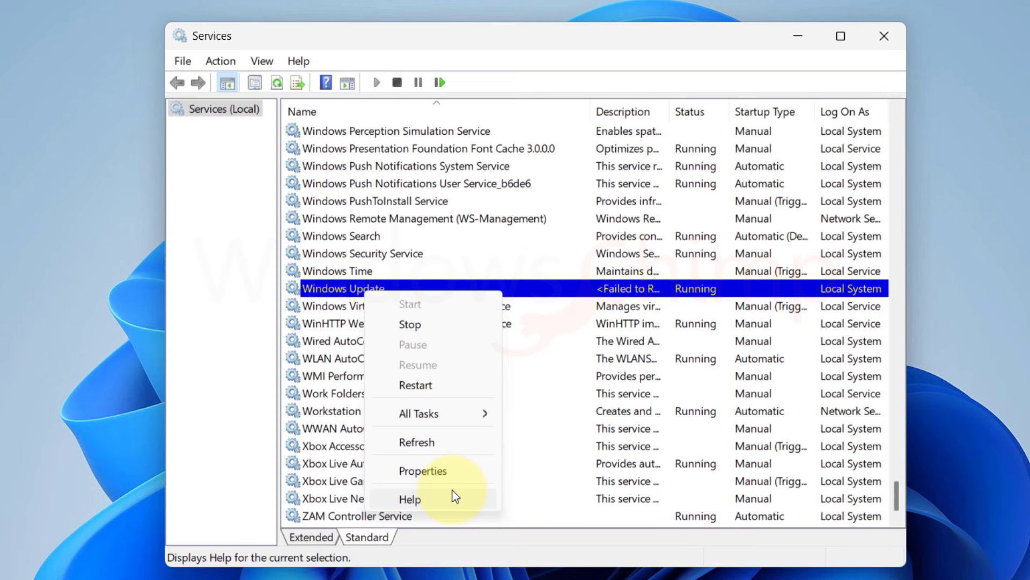
pyautogui.click(454, 471)
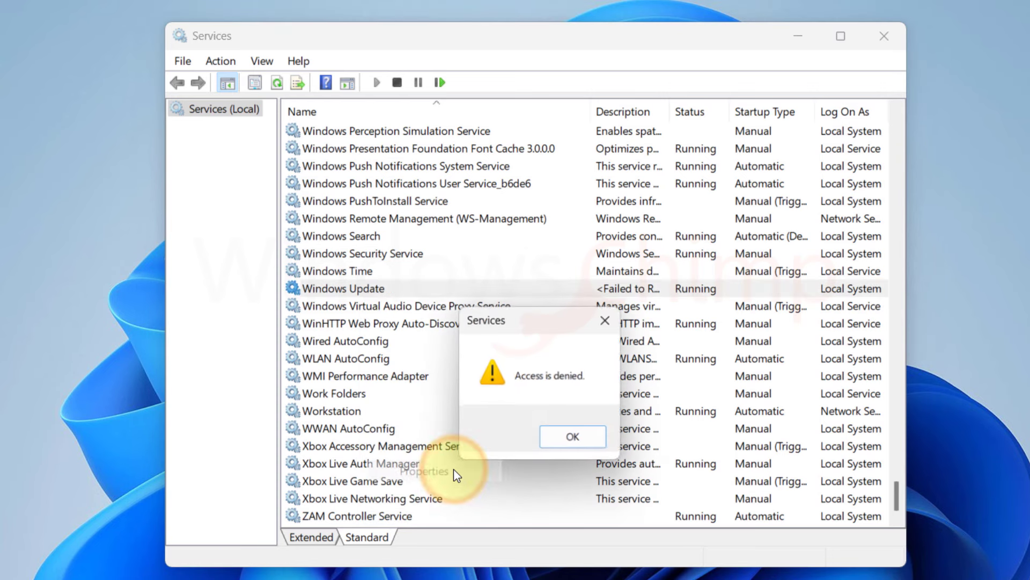
pyautogui.click(585, 442)
pyautogui.click(585, 444)
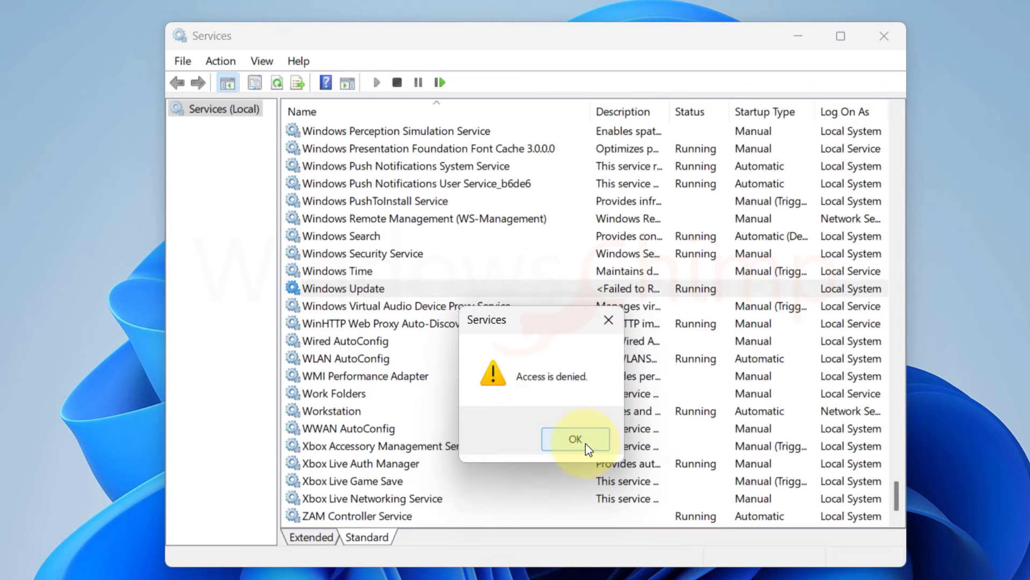
pyautogui.click(585, 443)
pyautogui.click(585, 443)
pyautogui.click(585, 443)
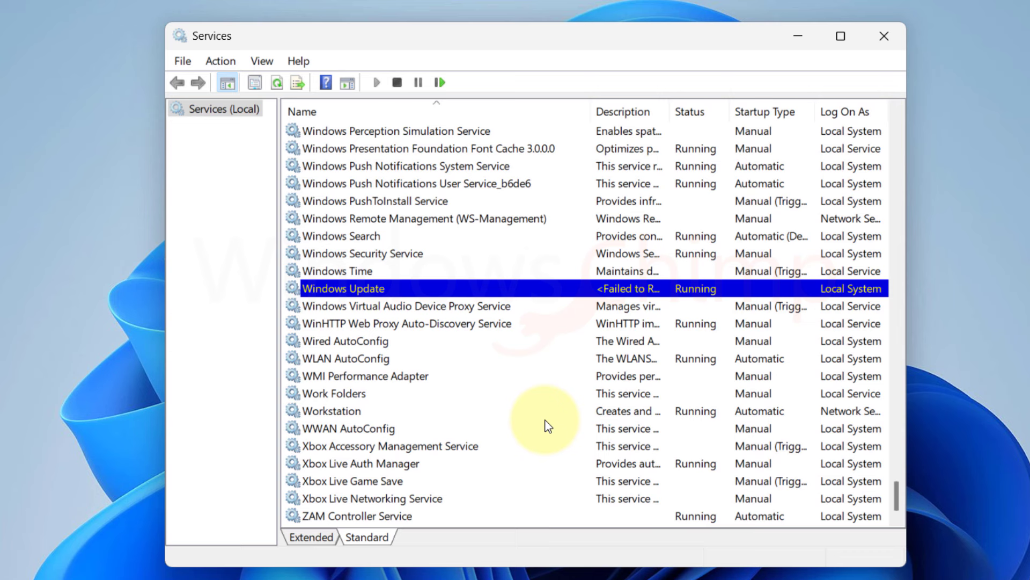
pyautogui.click(331, 288)
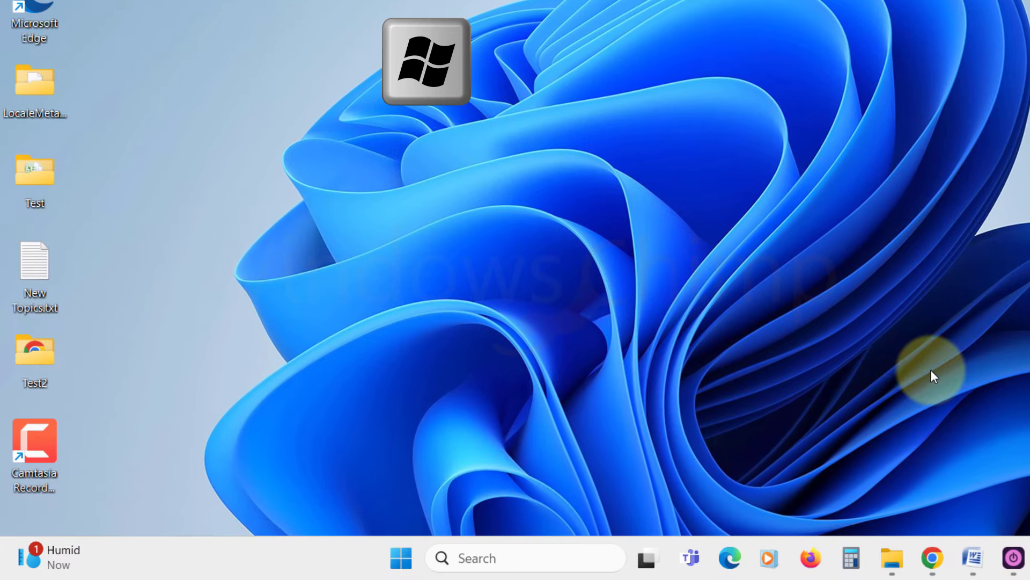
# - Launch regedit with administrator approval and move the Registry Editor window higher on screen
pyautogui.press('super+r')
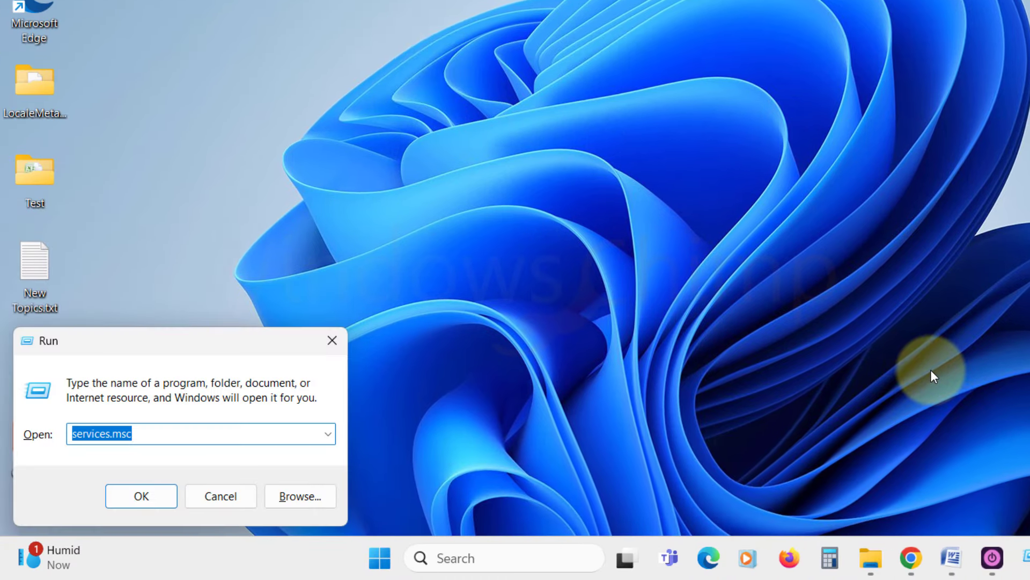
pyautogui.write('regedit')
pyautogui.press('Return')
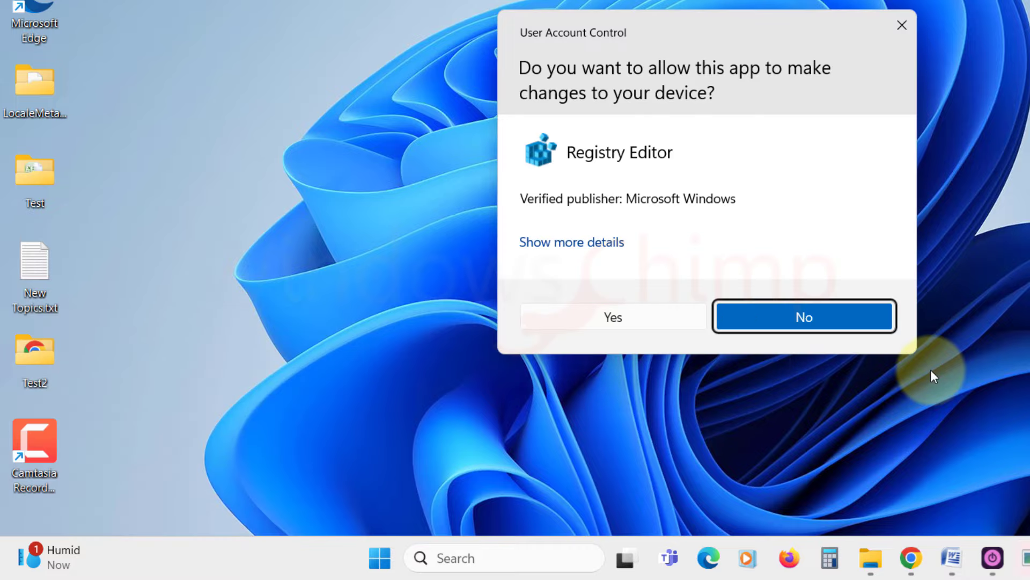
pyautogui.click(594, 361)
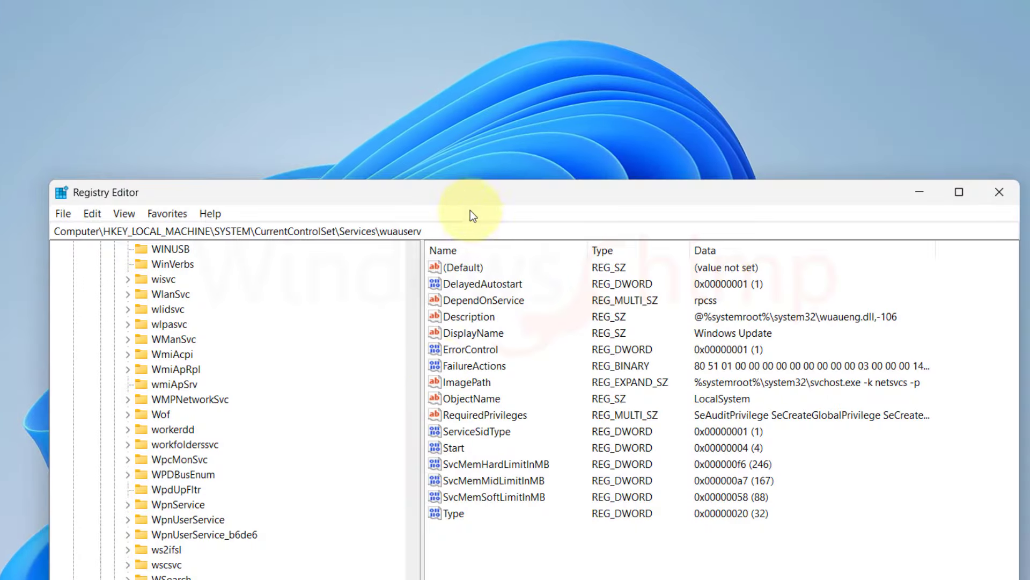
pyautogui.moveTo(455, 190); pyautogui.dragTo(440, 62)
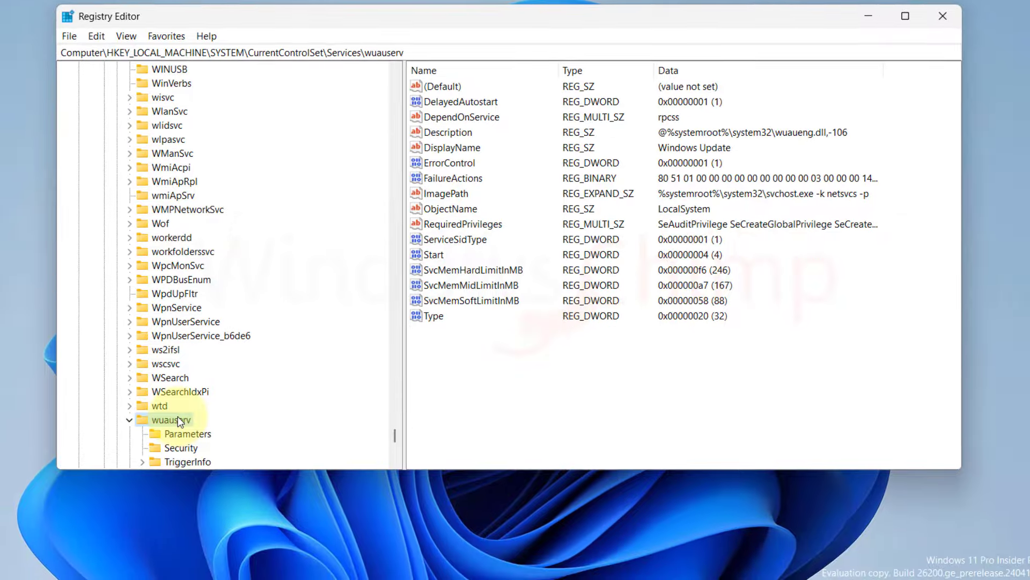
# - Open Permissions for the wuauserv key and check the current user's and Administrators' access
pyautogui.rightClick(172, 492)
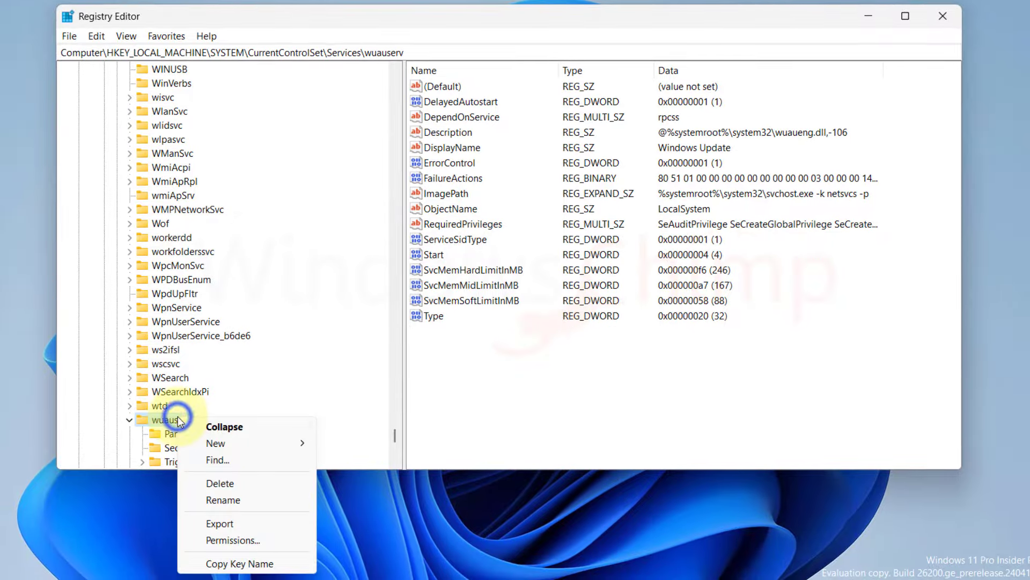
pyautogui.click(240, 542)
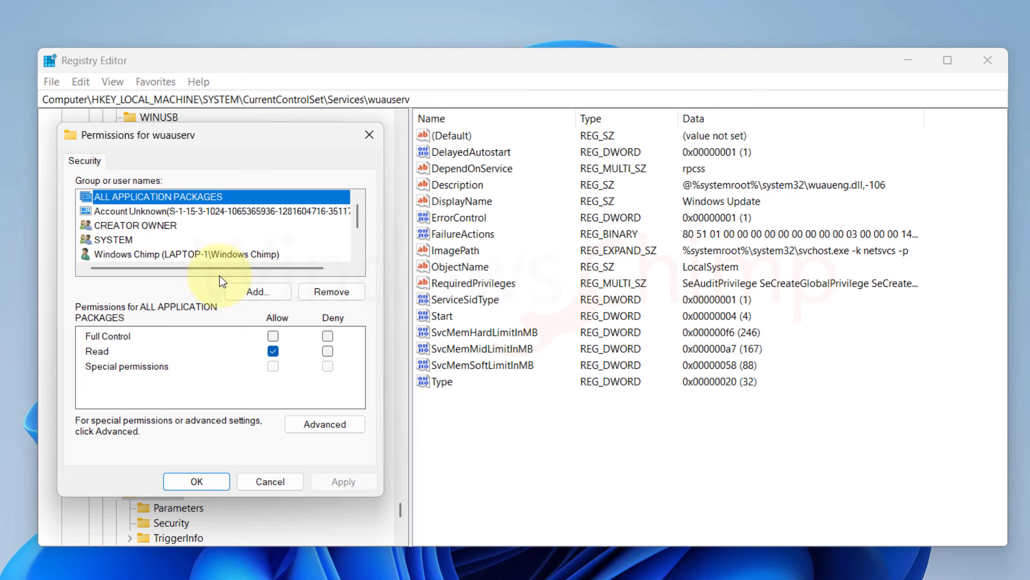
pyautogui.click(135, 253)
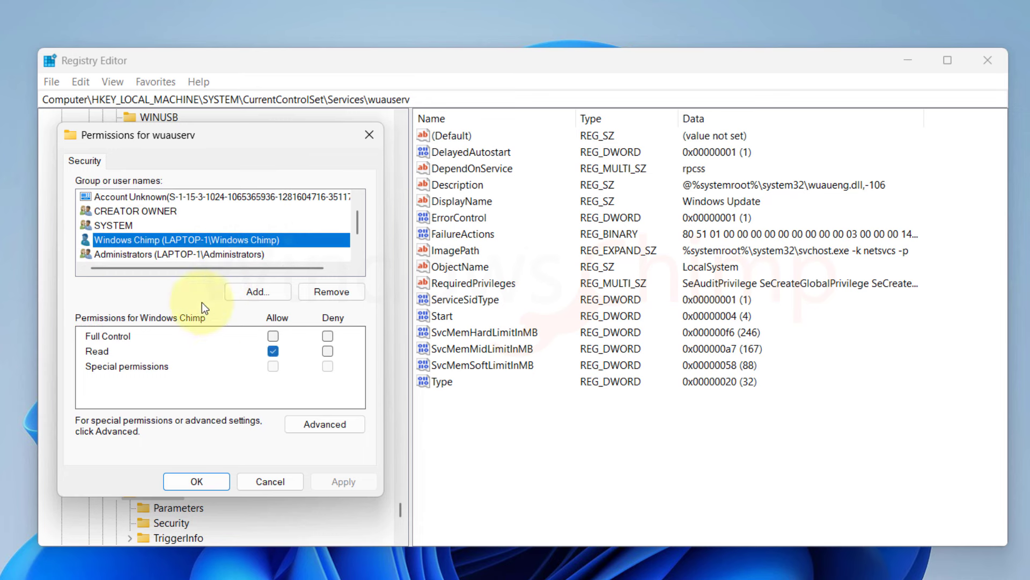
pyautogui.click(160, 253)
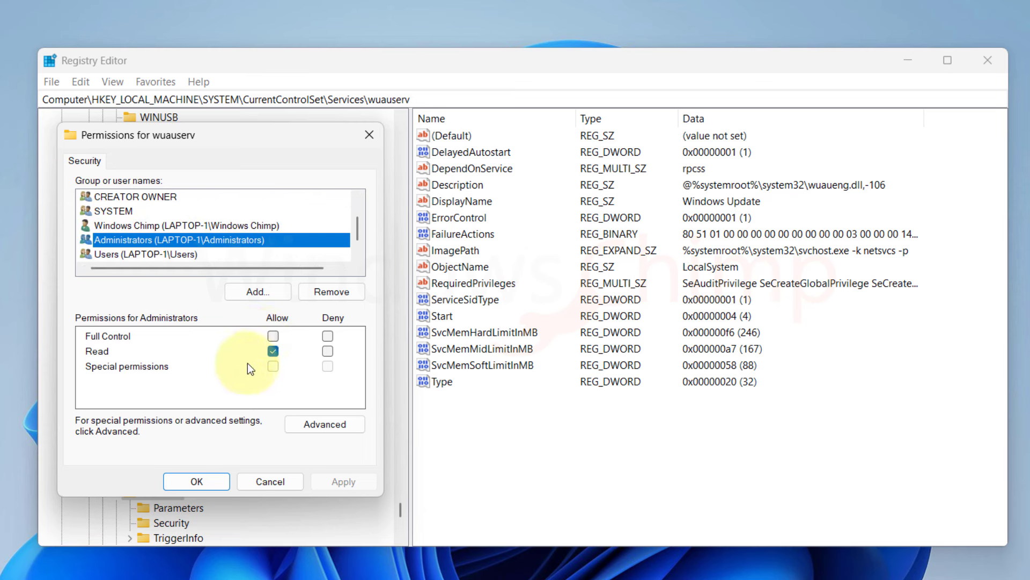
# - In Advanced Security Settings, choose the current user account as the new owner of wuauserv
pyautogui.click(321, 426)
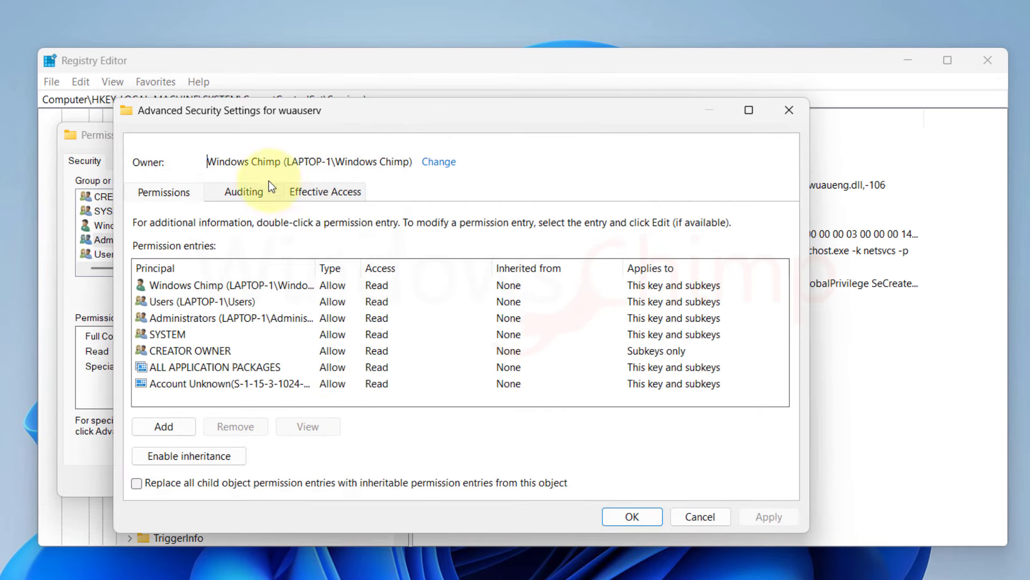
pyautogui.click(439, 161)
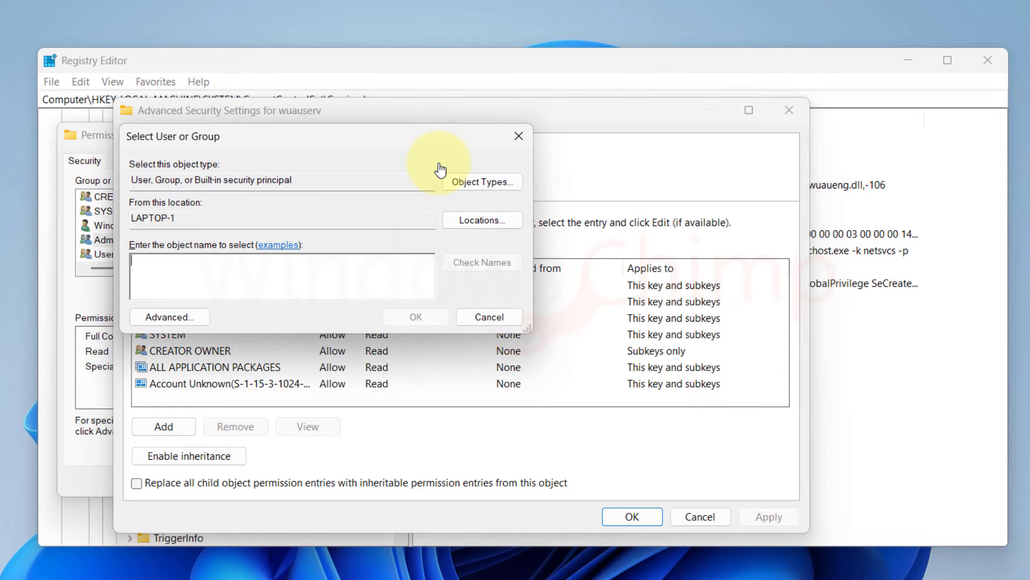
pyautogui.click(178, 320)
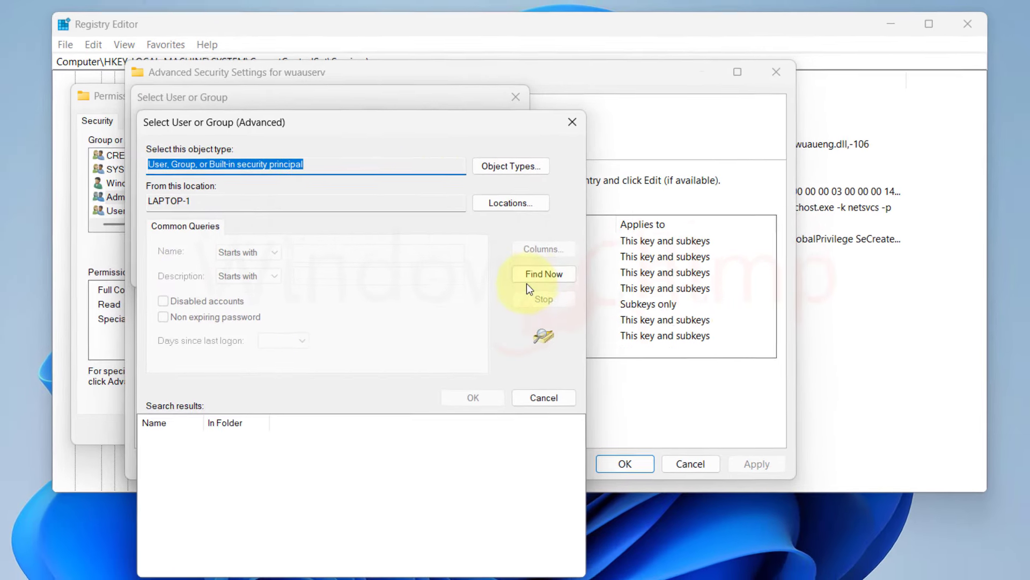
pyautogui.click(539, 273)
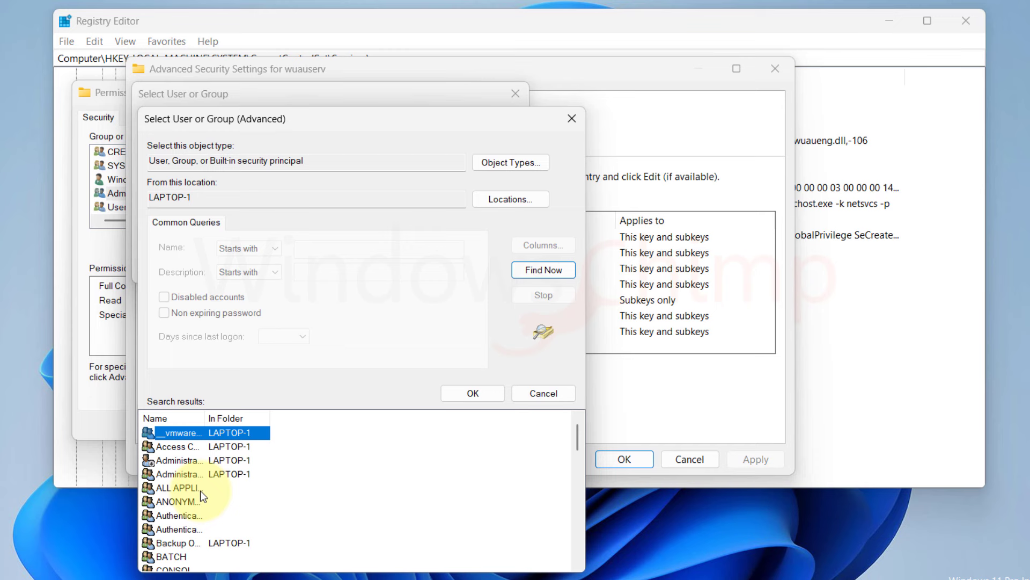
pyautogui.scroll(-12, 192, 516)
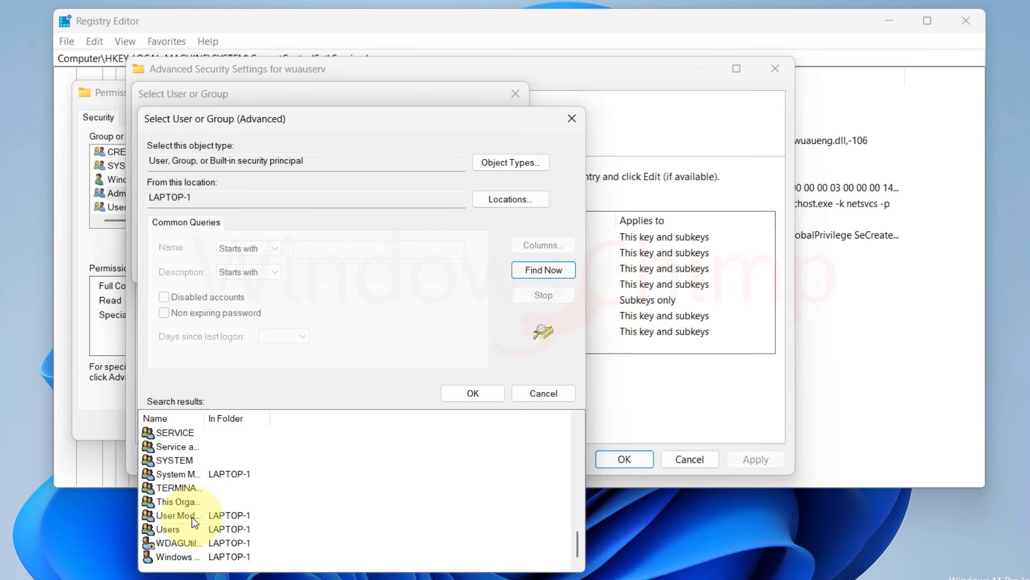
pyautogui.click(178, 556)
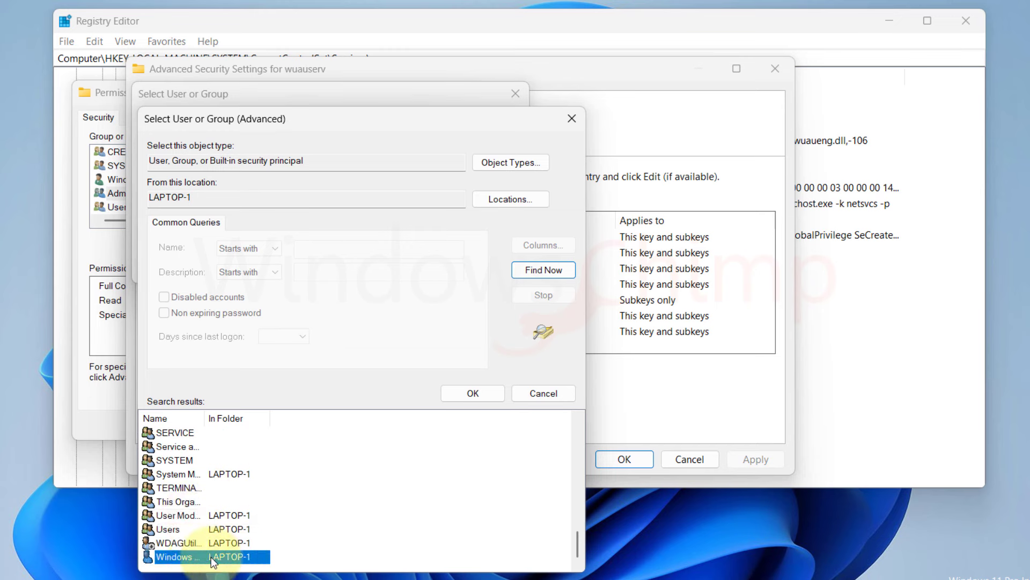
pyautogui.doubleClick(182, 556)
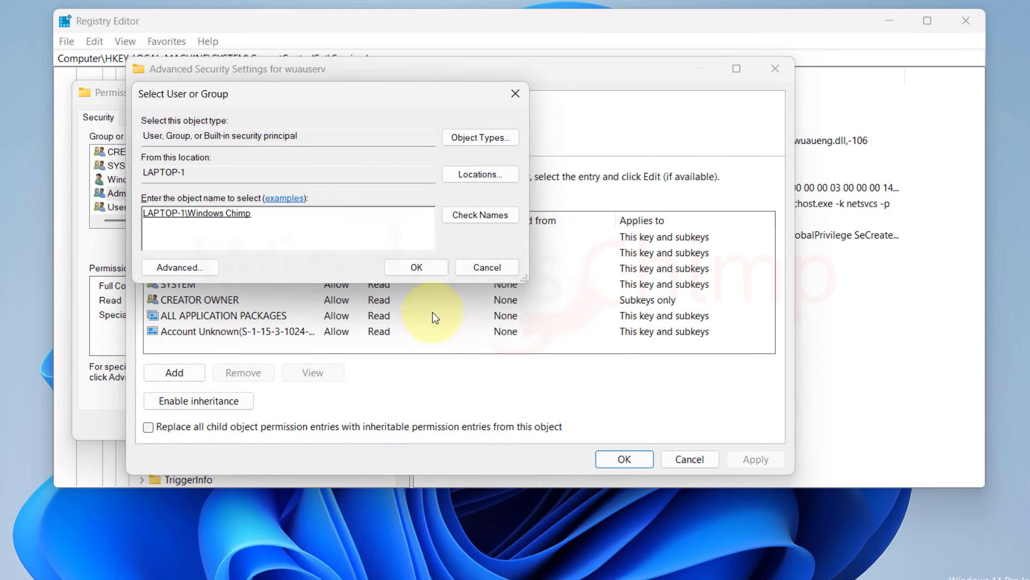
pyautogui.click(412, 269)
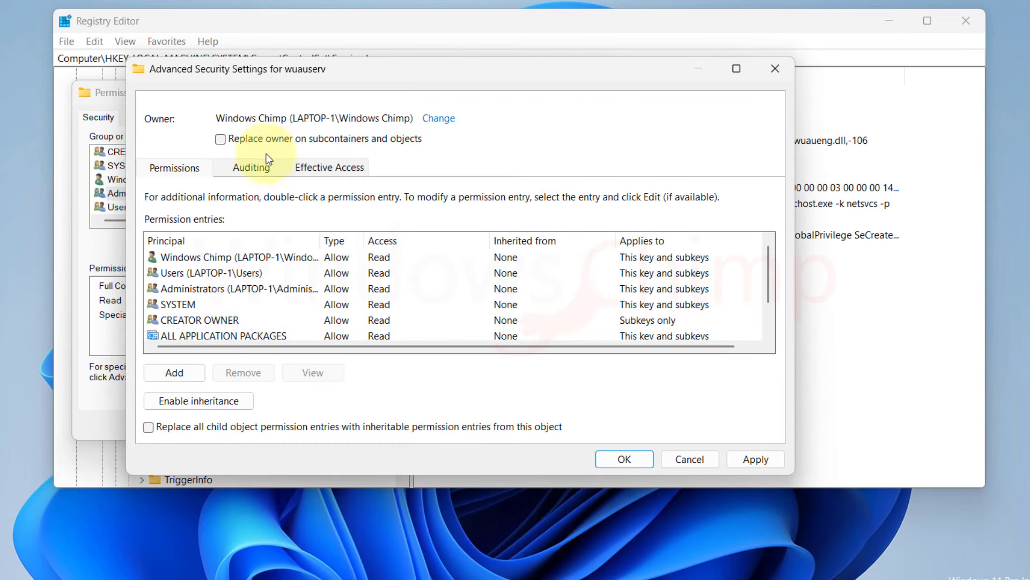
# - Replace the owner on all subkeys, apply the change, and return to the Permissions list
pyautogui.click(221, 139)
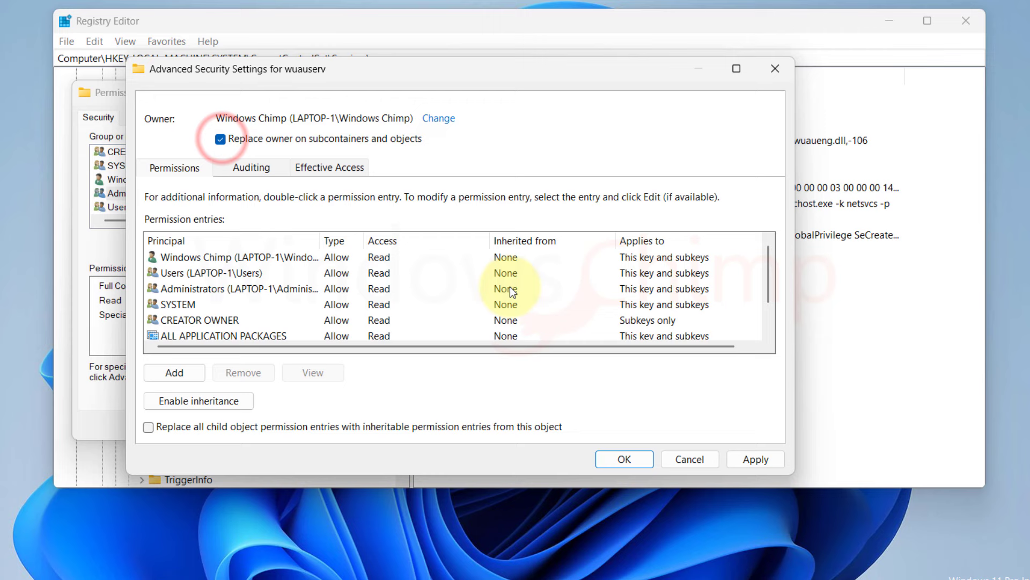
pyautogui.click(760, 460)
pyautogui.click(630, 459)
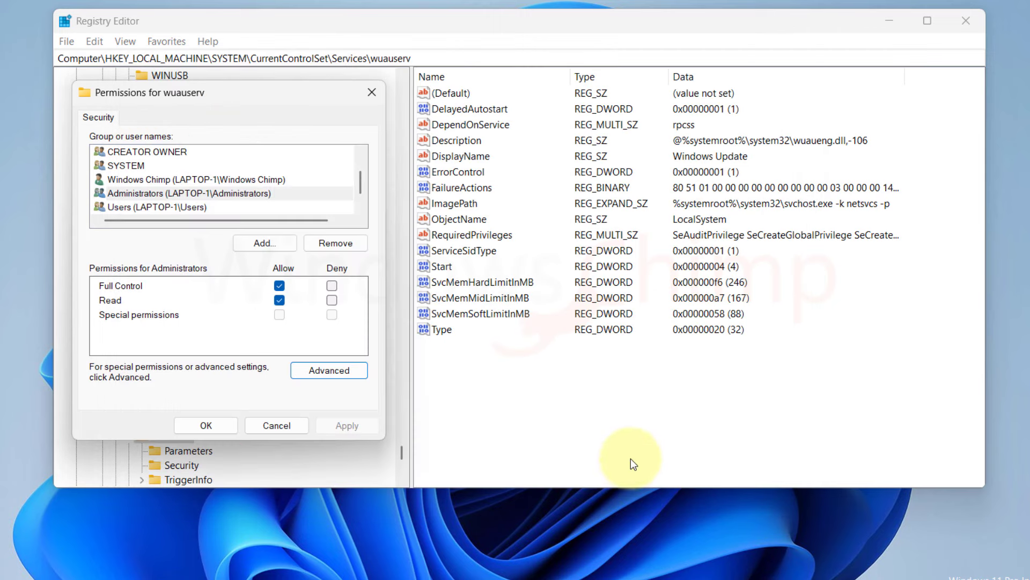
pyautogui.click(220, 179)
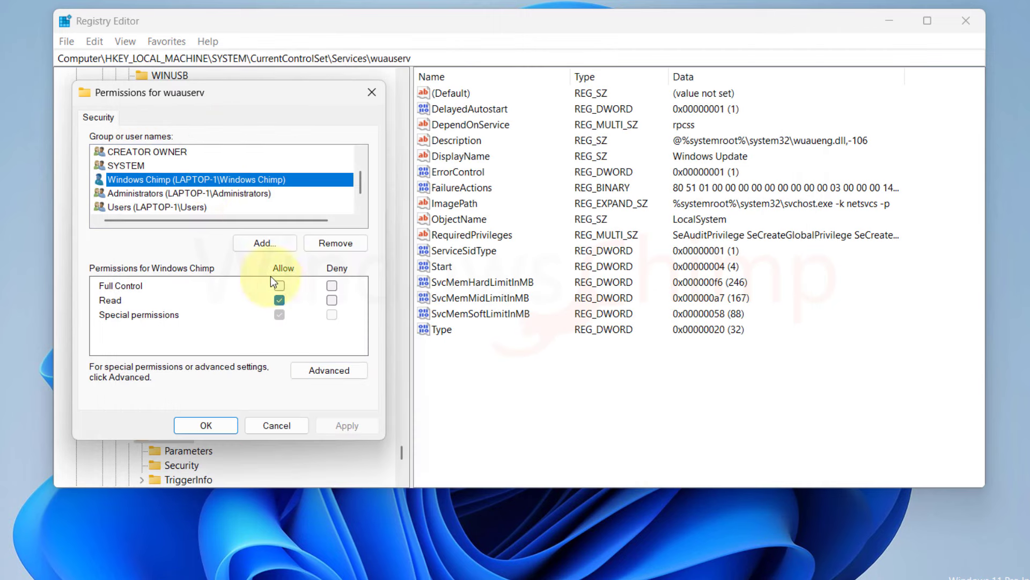
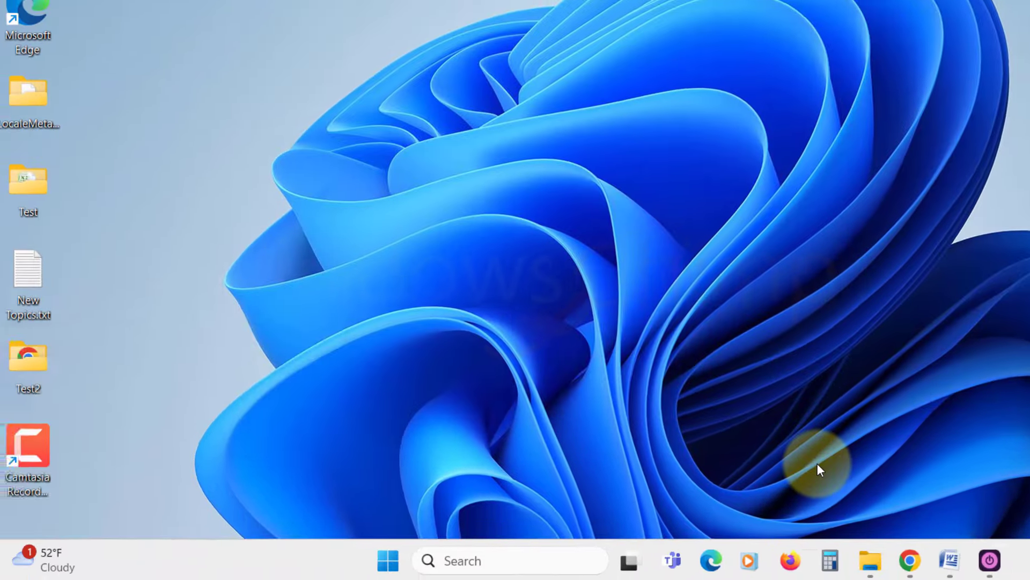
# - Launch services.msc and open the Windows Update service's properties
pyautogui.press('super+r')
pyautogui.write('services.msc')
pyautogui.press('Return')
pyautogui.press('w')
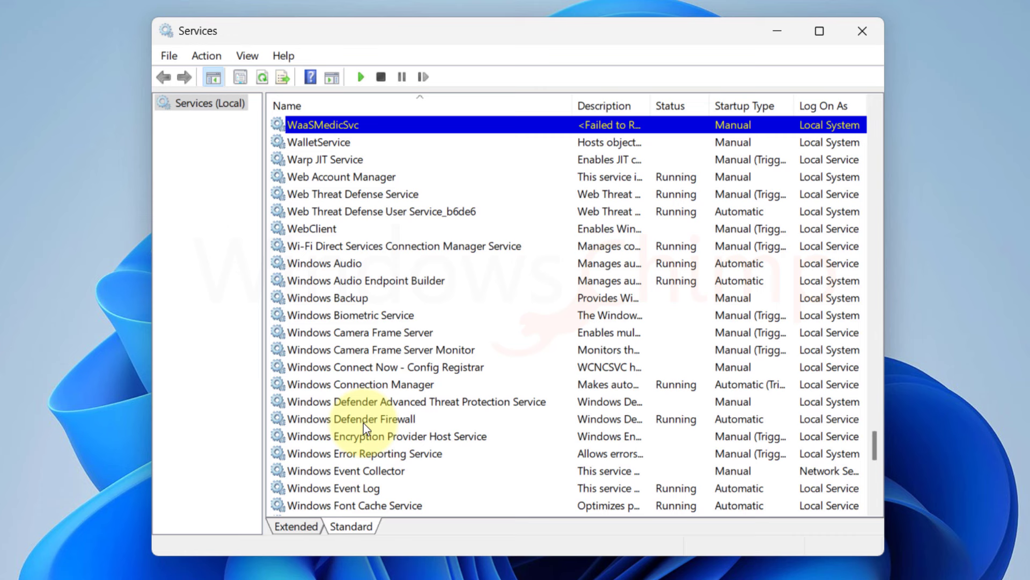
pyautogui.scroll(-10, 363, 423)
pyautogui.doubleClick(329, 280)
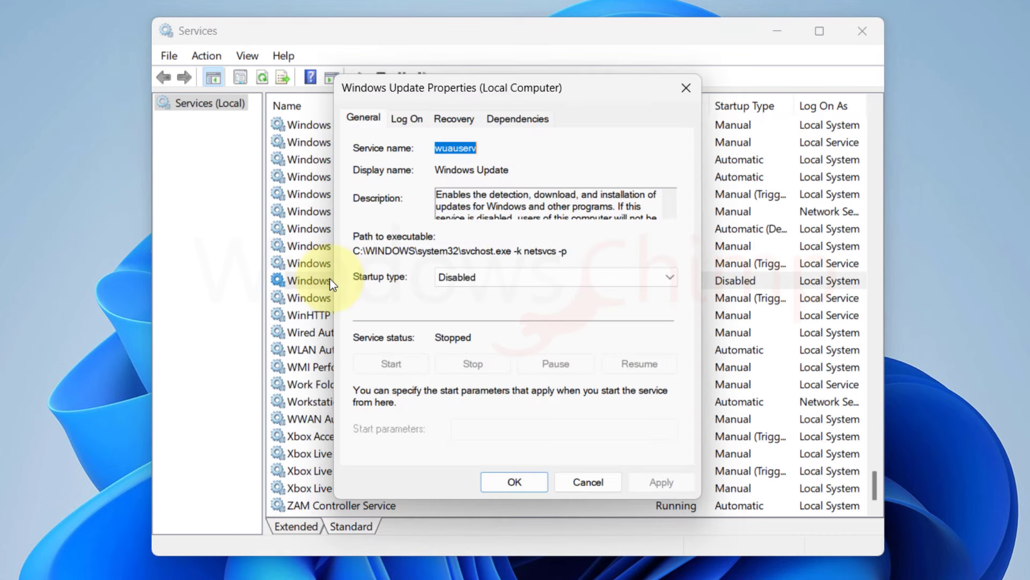
# - Change Windows Update's startup type from Disabled to Manual, apply it, and start the service
pyautogui.click(511, 280)
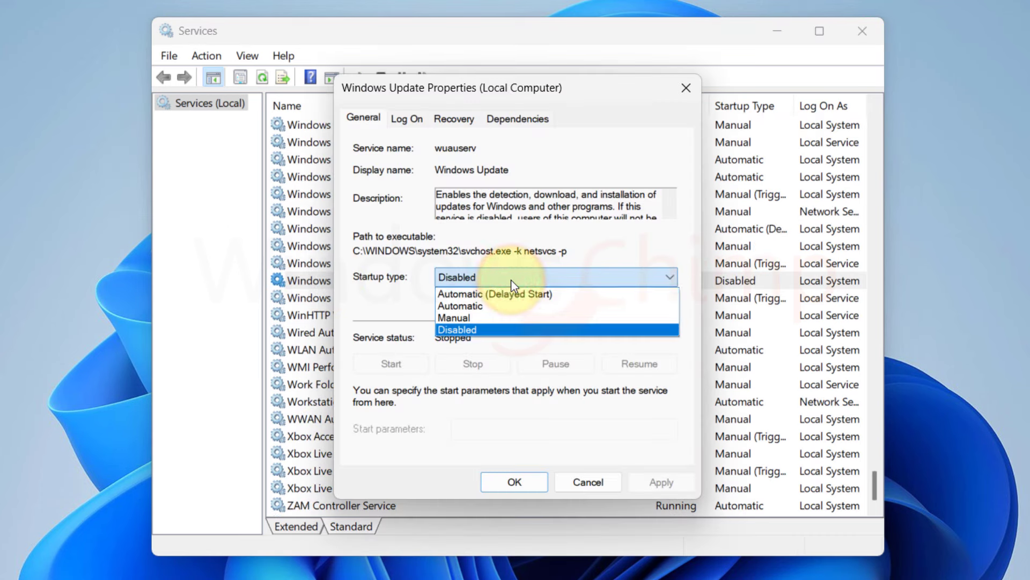
pyautogui.click(479, 317)
pyautogui.click(661, 482)
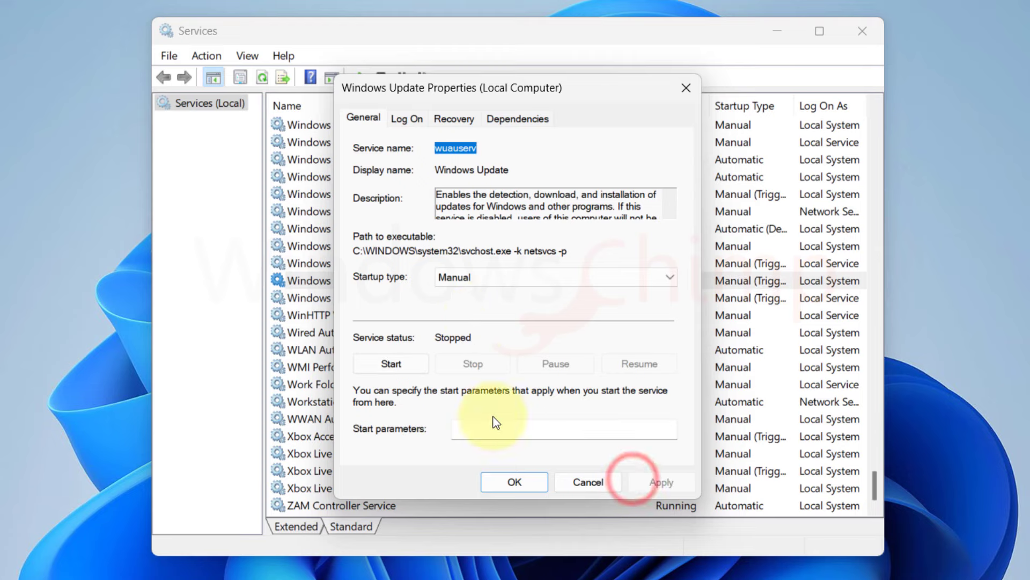
pyautogui.click(391, 368)
pyautogui.click(589, 482)
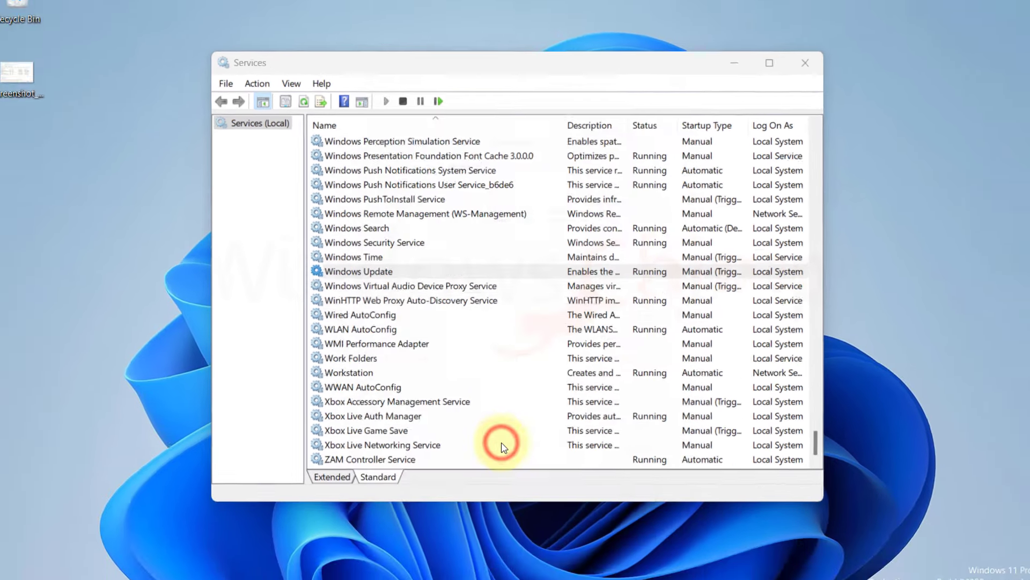